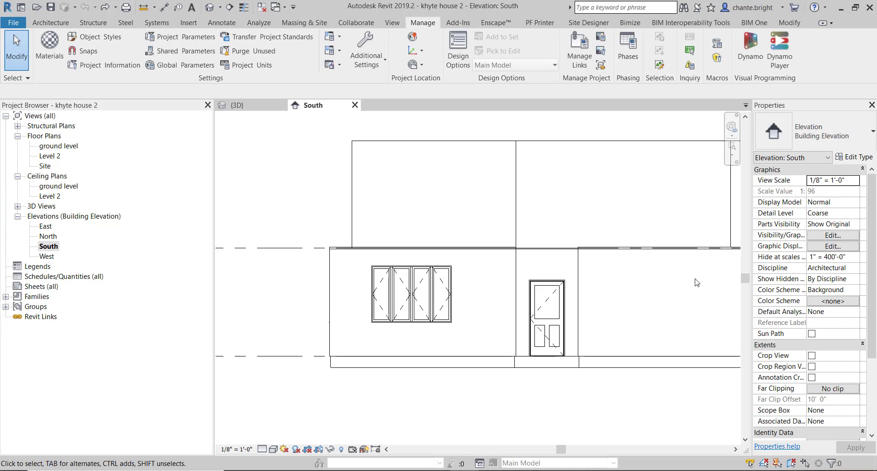
# Step: Switch to Chrome and examine the stone pattern search results on RevitCity for a suitable fill pattern
pyautogui.moveTo(351, 470)
pyautogui.click(412, 433)
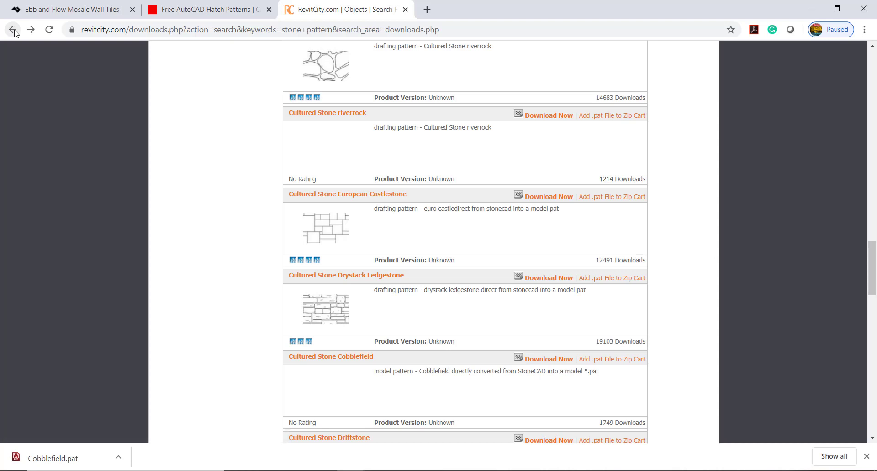
pyautogui.click(14, 31)
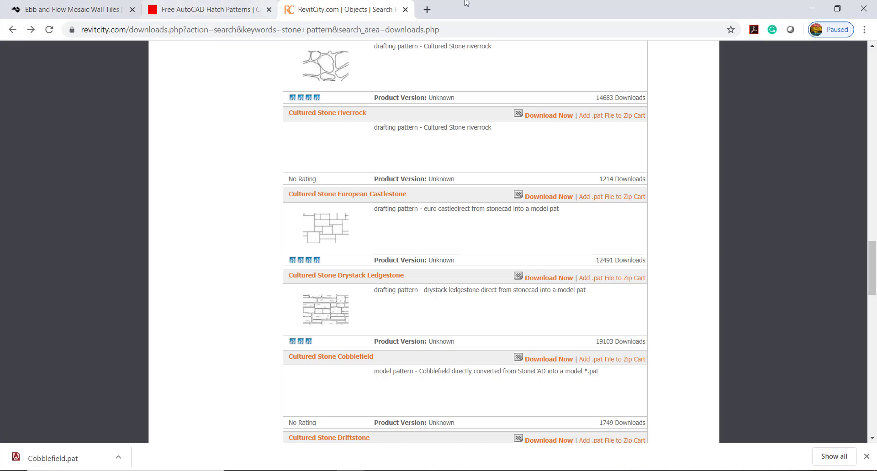
pyautogui.scroll(20, 254, 229)
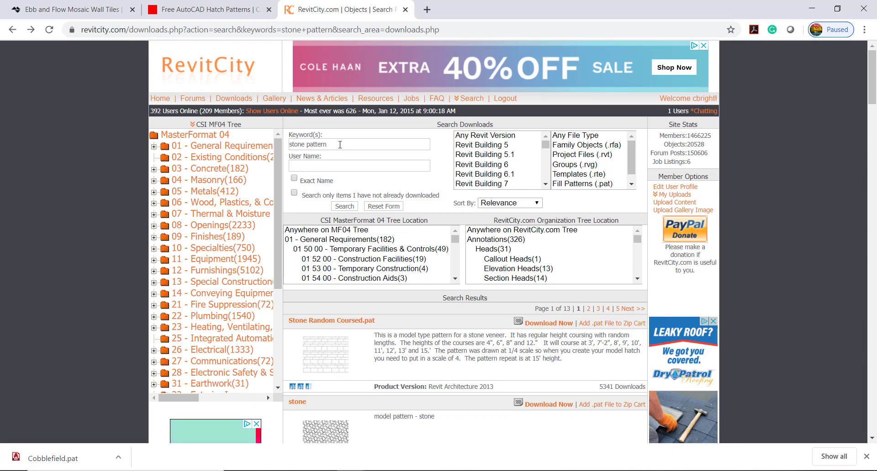
pyautogui.scroll(-5, 394, 253)
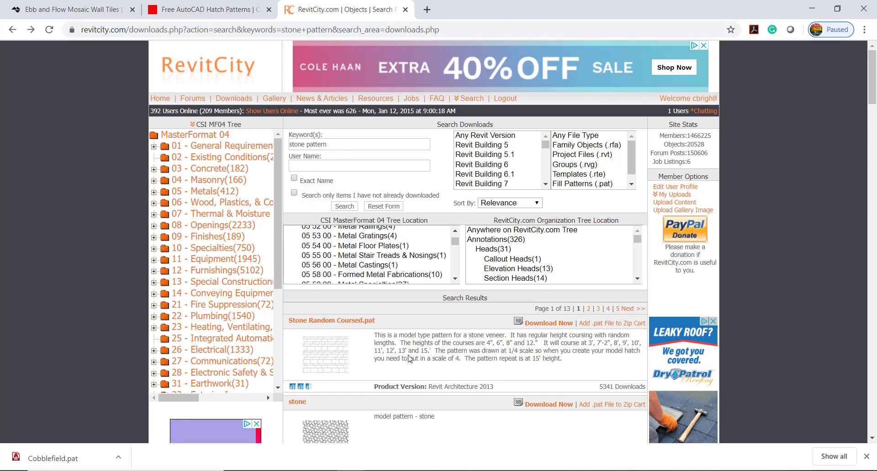
pyautogui.scroll(-6, 410, 359)
pyautogui.scroll(-6, 409, 354)
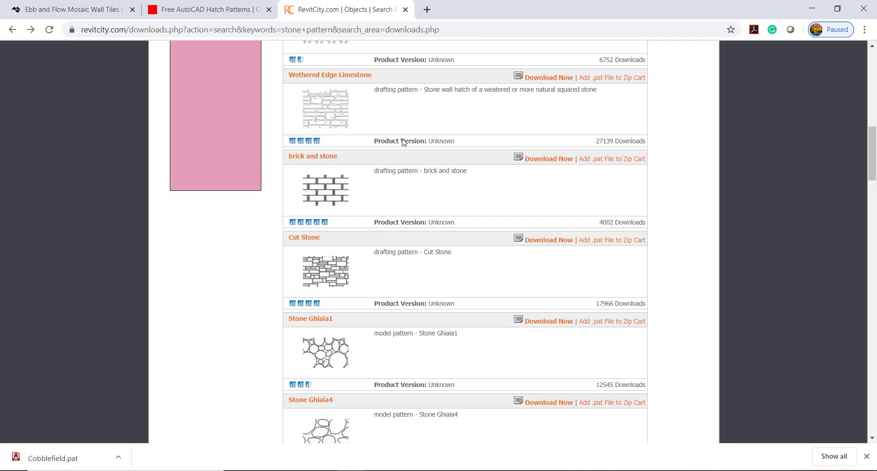
pyautogui.scroll(-12, 379, 217)
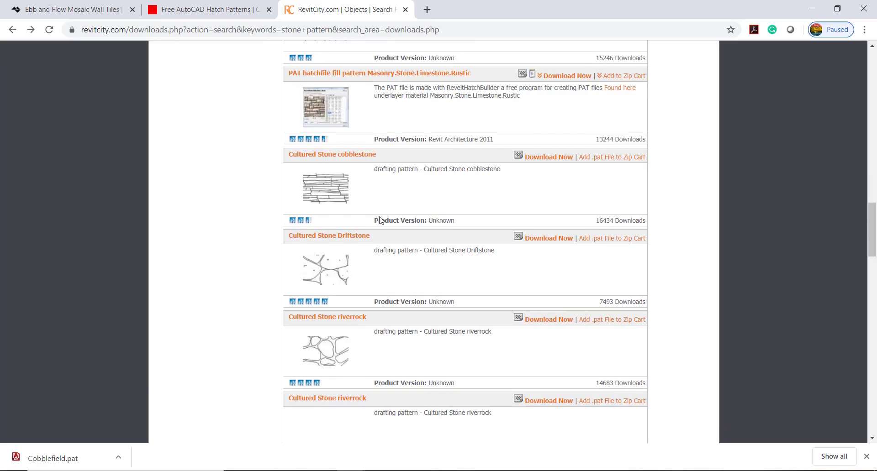
pyautogui.scroll(10, 354, 186)
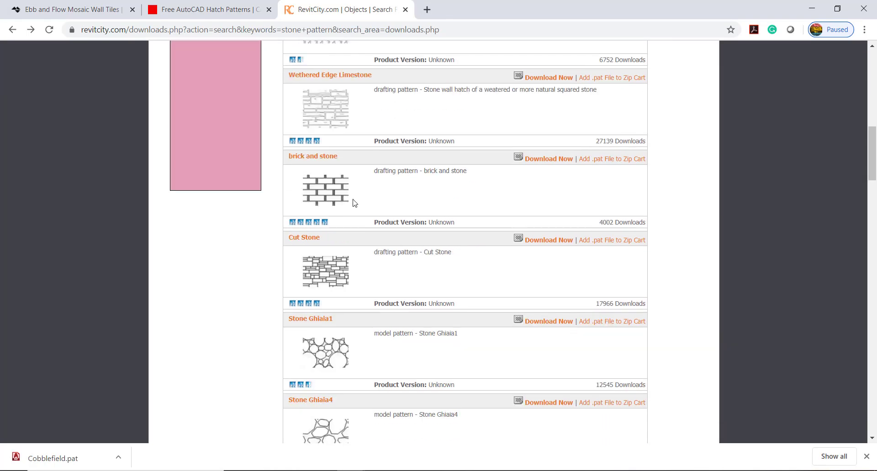
pyautogui.scroll(6, 340, 201)
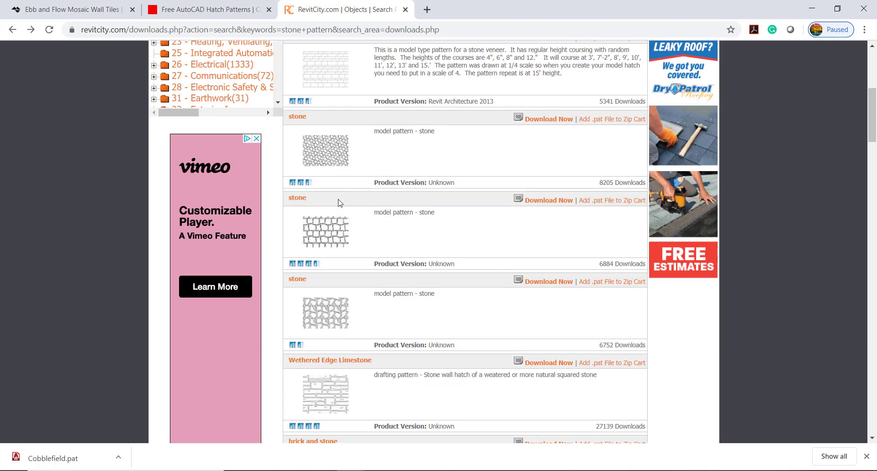
# Step: Open the Wethered Edge Limestone entry, request its download and open the .pat file through the manual download link
pyautogui.click(334, 361)
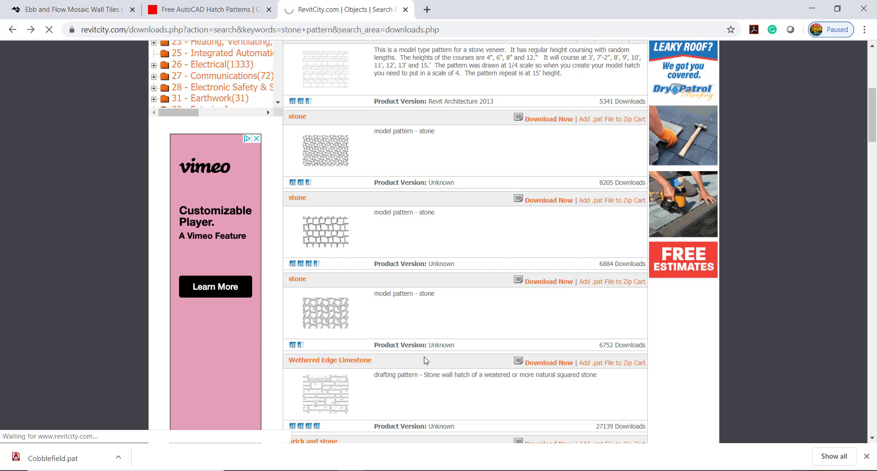
pyautogui.click(344, 363)
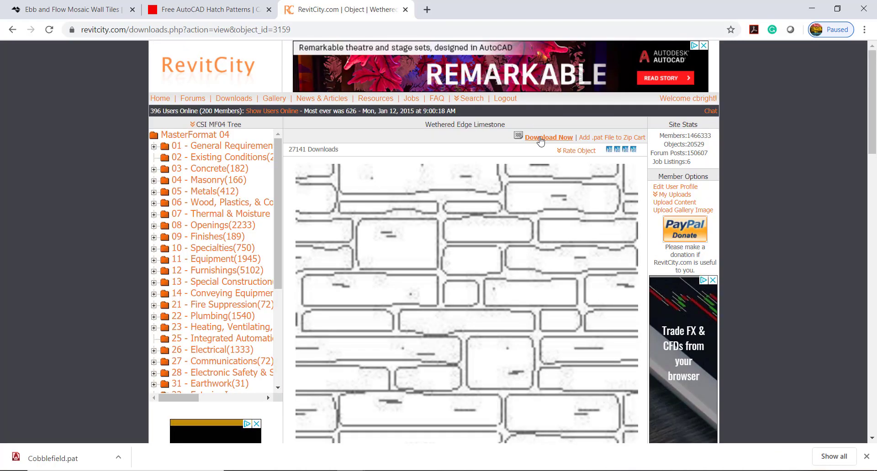
pyautogui.click(543, 138)
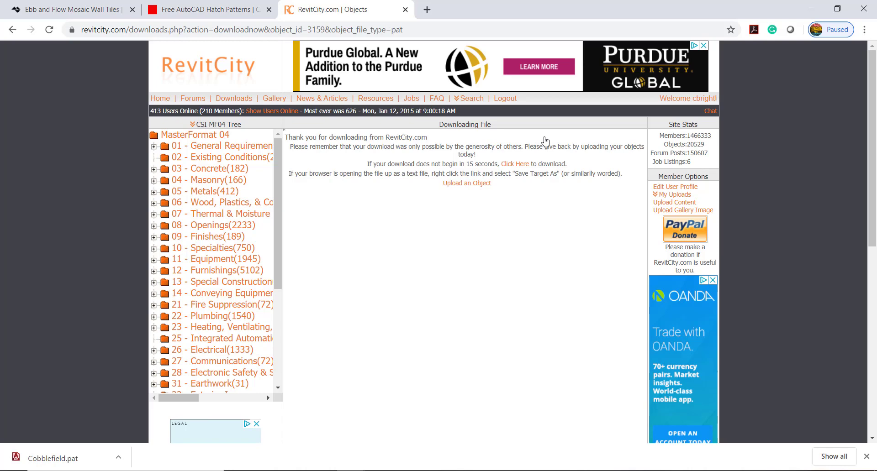
pyautogui.click(508, 165)
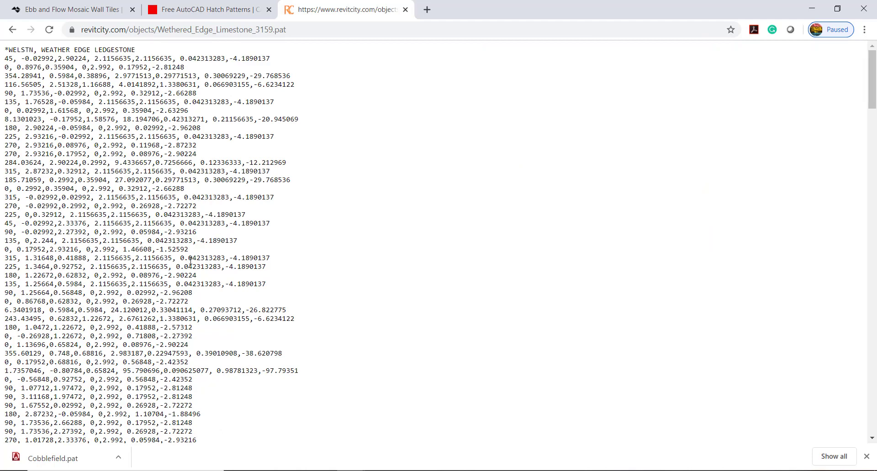
# Step: Copy the entire Wethered Edge Limestone pattern text and paste it into a new Notepad document
pyautogui.scroll(-20, 219, 411)
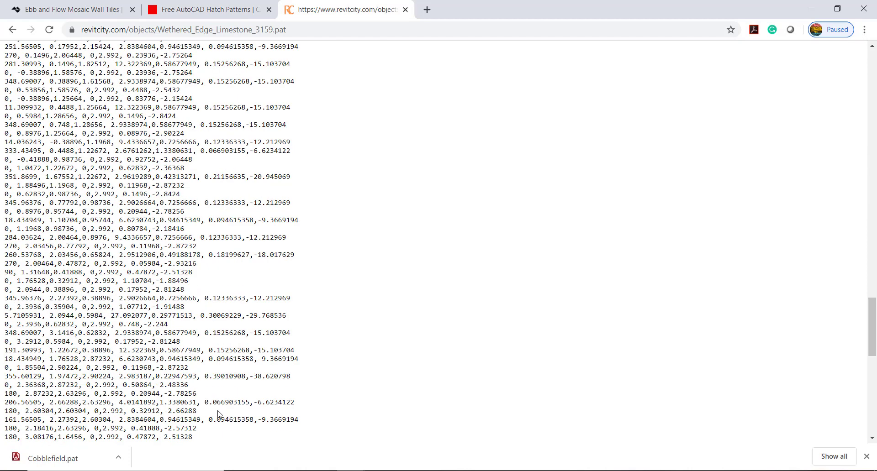
pyautogui.moveTo(203, 439); pyautogui.dragTo(3, 47)
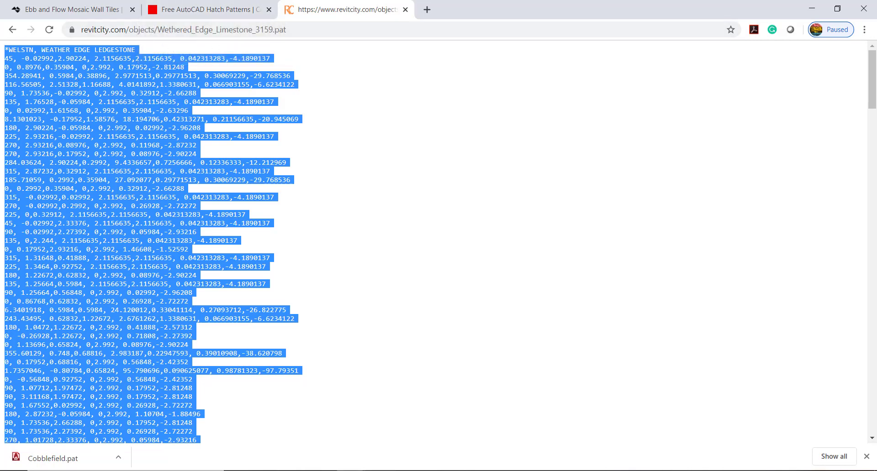
pyautogui.click(123, 470)
pyautogui.write('NOTE')
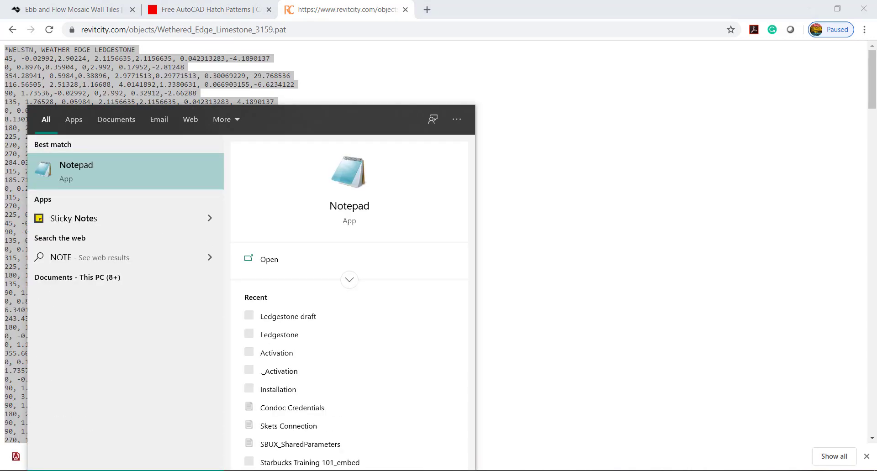
pyautogui.click(75, 174)
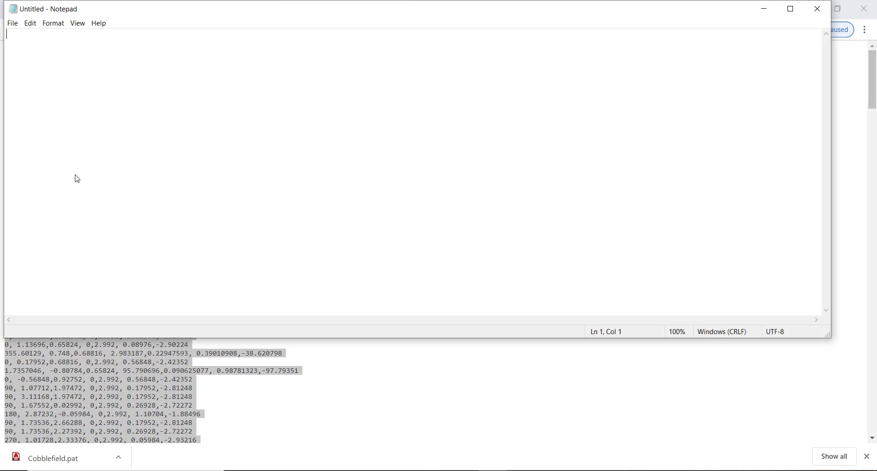
pyautogui.hotkey('ctrl', 'v')
pyautogui.scroll(20, 73, 164)
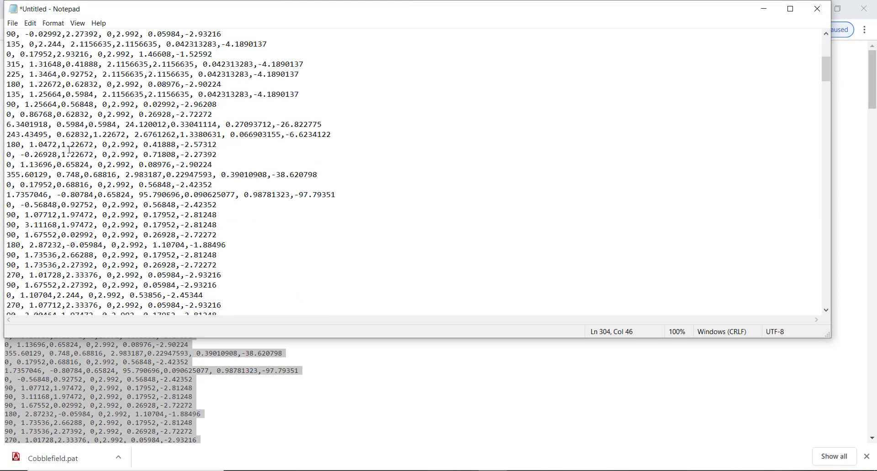
pyautogui.scroll(7, 70, 150)
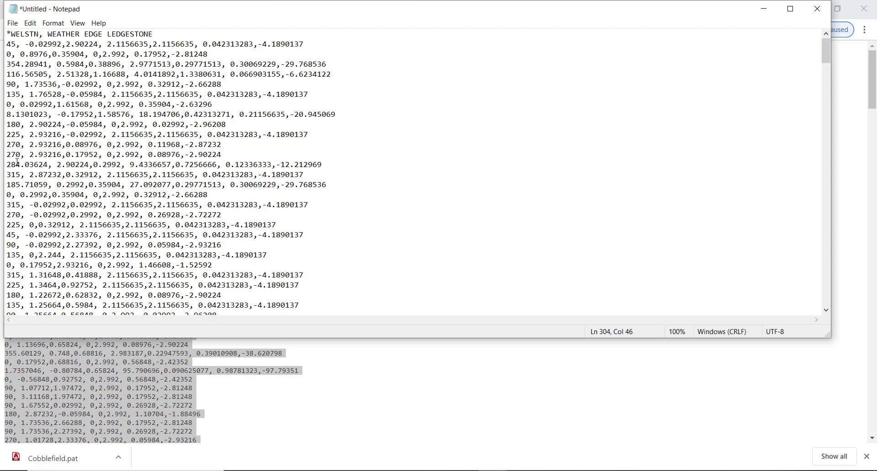
# Step: Save the pasted pattern text in Documents as Limestone.pat with the file type All Files
pyautogui.click(18, 26)
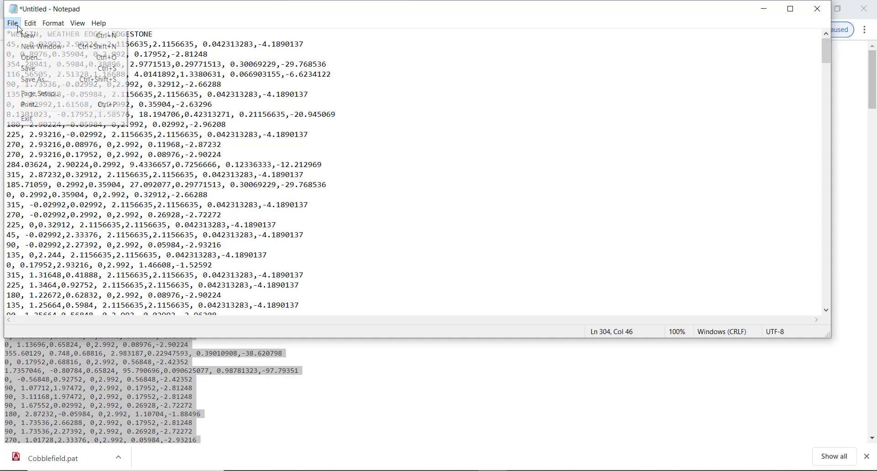
pyautogui.click(35, 81)
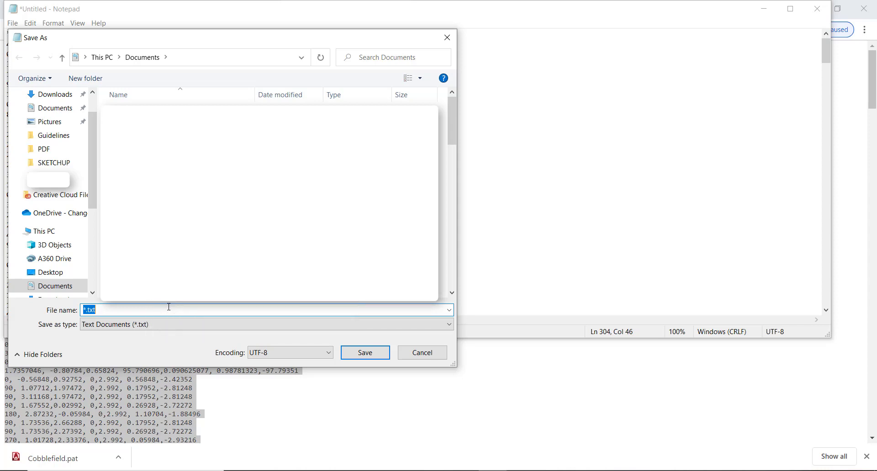
pyautogui.write('l')
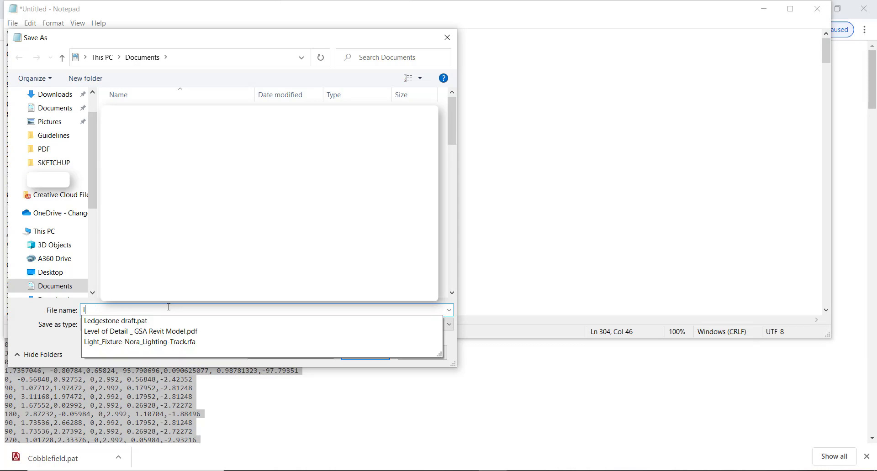
pyautogui.press('BackSpace')
pyautogui.write('Lime')
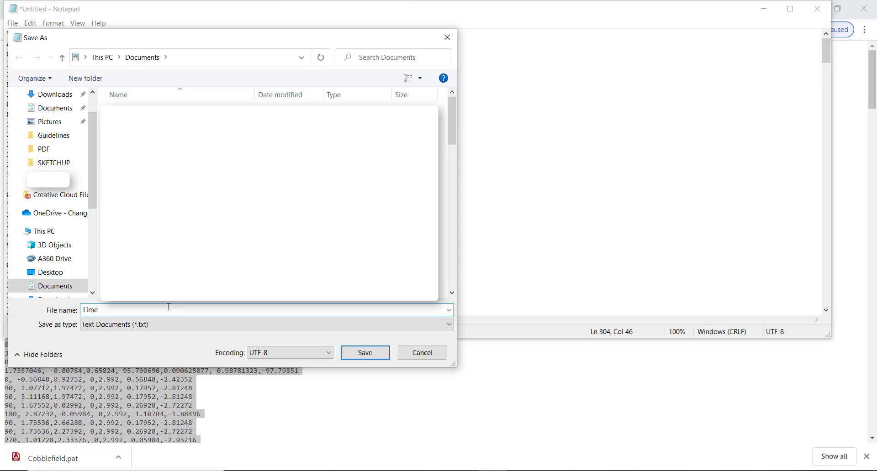
pyautogui.write('stone')
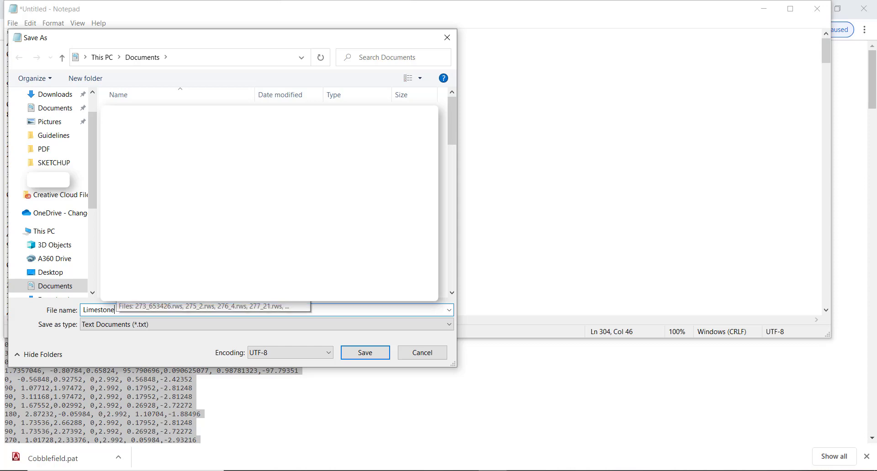
pyautogui.click(101, 325)
pyautogui.click(97, 347)
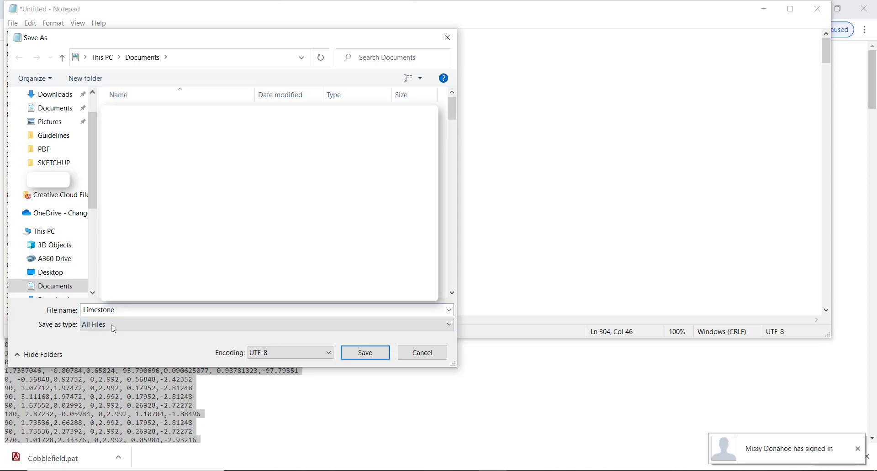
pyautogui.click(121, 310)
pyautogui.click(121, 310)
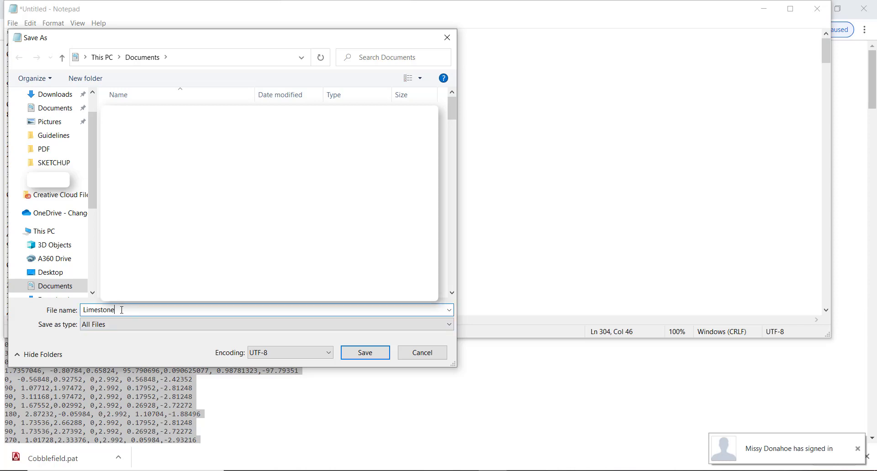
pyautogui.write('.pat')
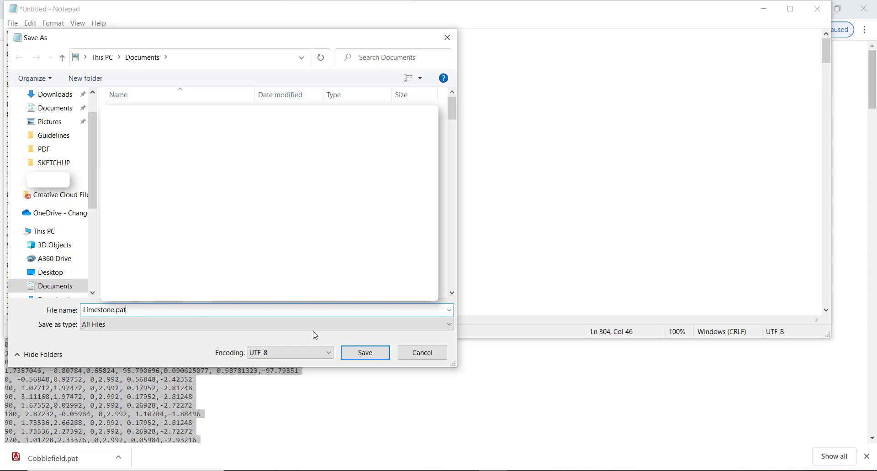
pyautogui.click(345, 357)
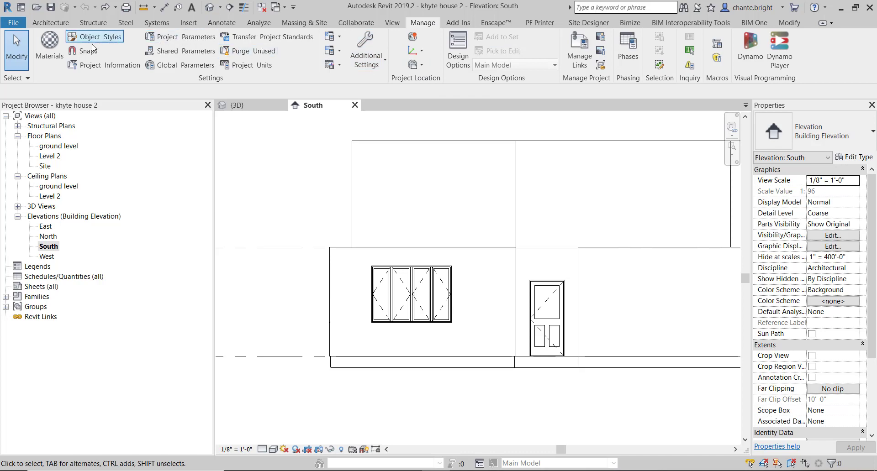
# Step: Switch to Revit, open the Material Browser and search the project materials for "stone"
pyautogui.click(50, 50)
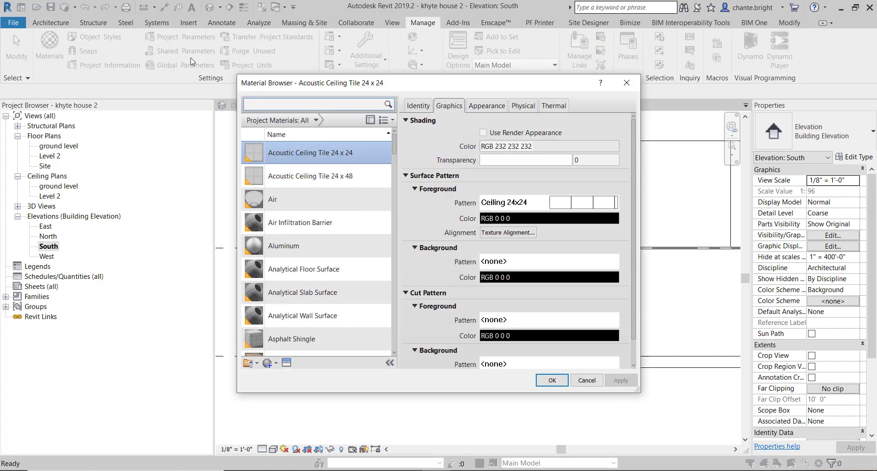
pyautogui.click(258, 104)
pyautogui.write('stone')
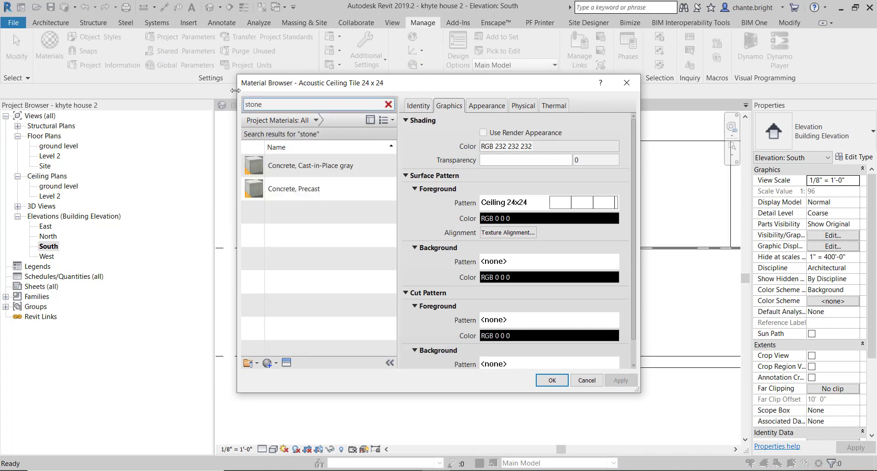
# Step: Create a new project material and name it Stone Veneer
pyautogui.click(270, 367)
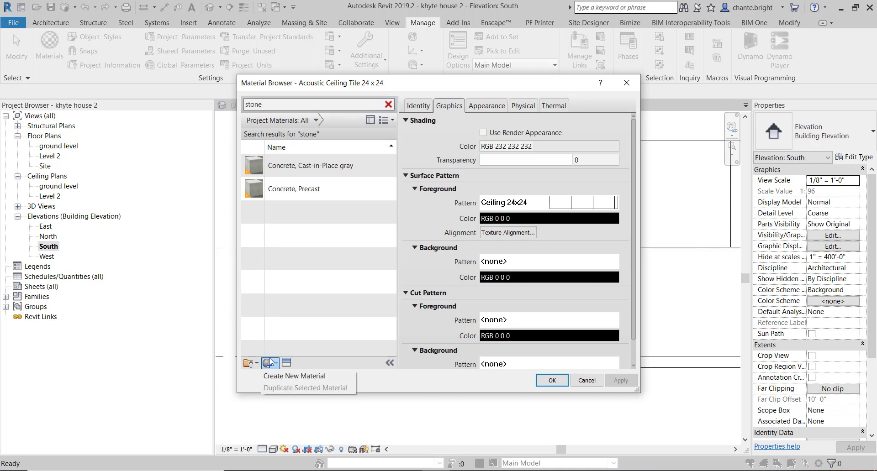
pyautogui.click(292, 379)
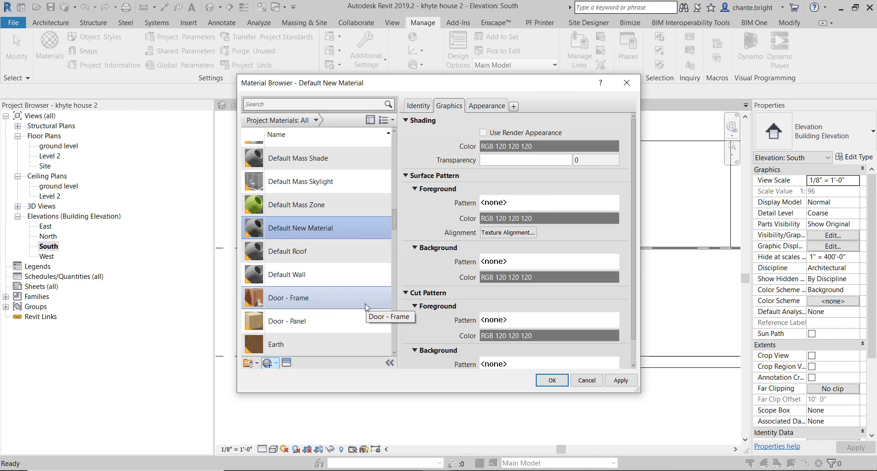
pyautogui.click(418, 105)
pyautogui.moveTo(483, 122); pyautogui.dragTo(550, 121)
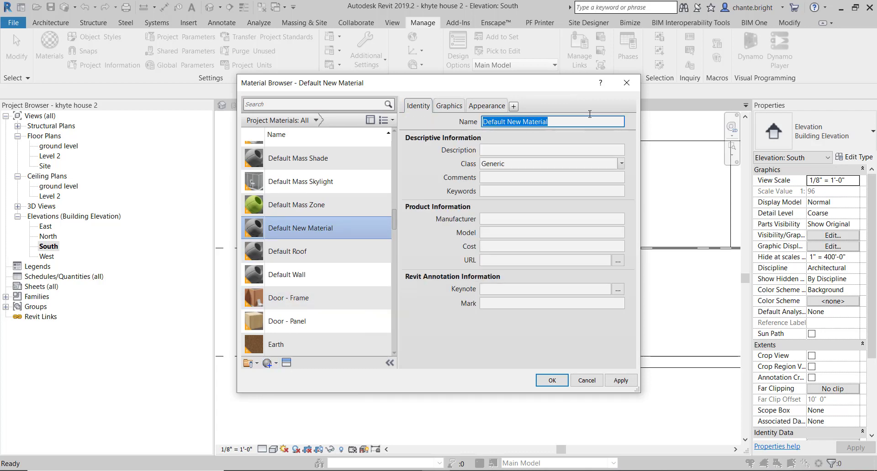
pyautogui.write('Limes')
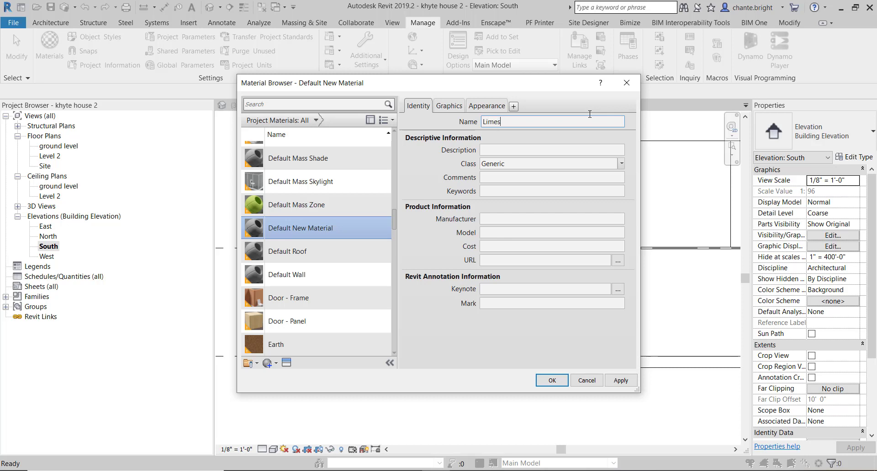
pyautogui.press('BackSpace')
pyautogui.press('BackSpace')
pyautogui.press('BackSpace')
pyautogui.press('BackSpace')
pyautogui.press('BackSpace')
pyautogui.write('Stone Ven')
# Step: Set the Stone Veneer material's class to Stone
pyautogui.click(540, 164)
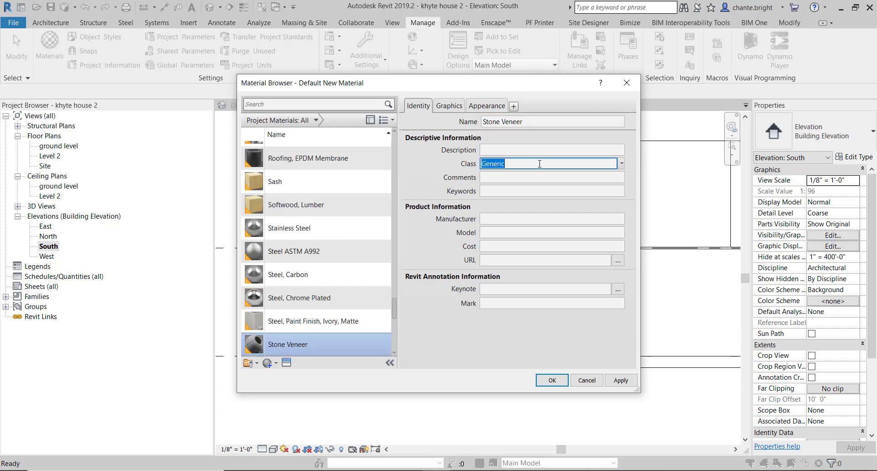
pyautogui.click(621, 163)
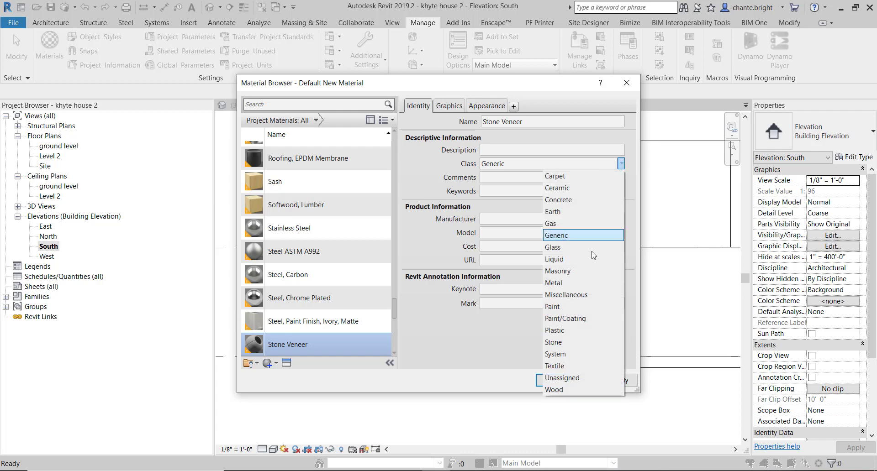
pyautogui.click(557, 342)
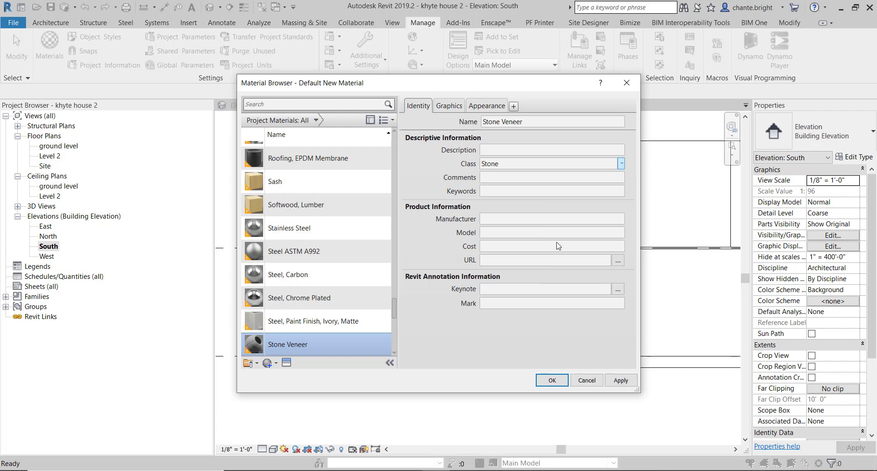
# Step: Create a custom drafting fill pattern for the material's surface foreground and import Limestone.pat from Documents into it
pyautogui.click(441, 108)
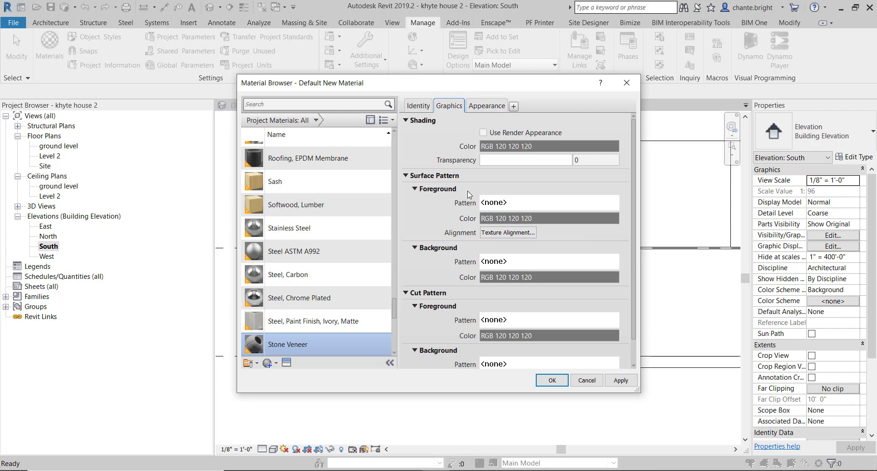
pyautogui.click(517, 208)
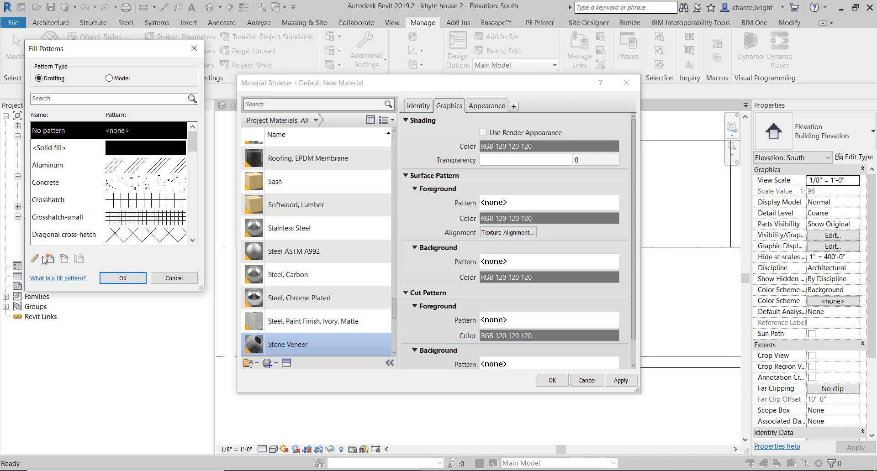
pyautogui.click(50, 259)
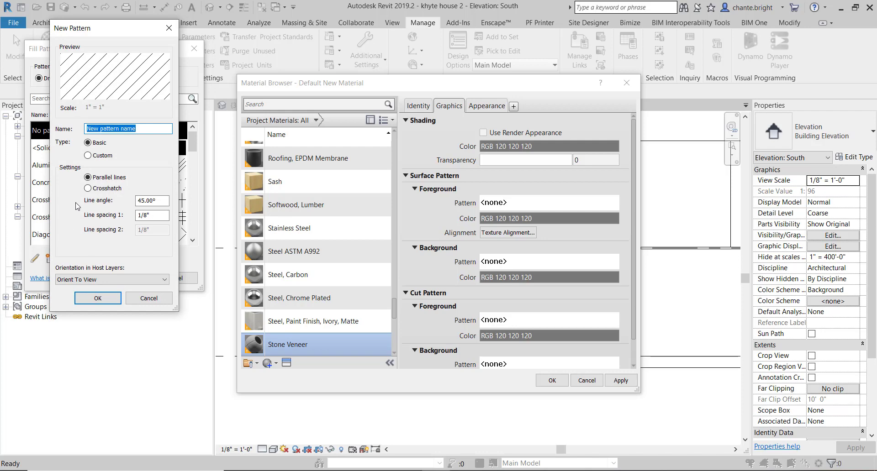
pyautogui.click(88, 156)
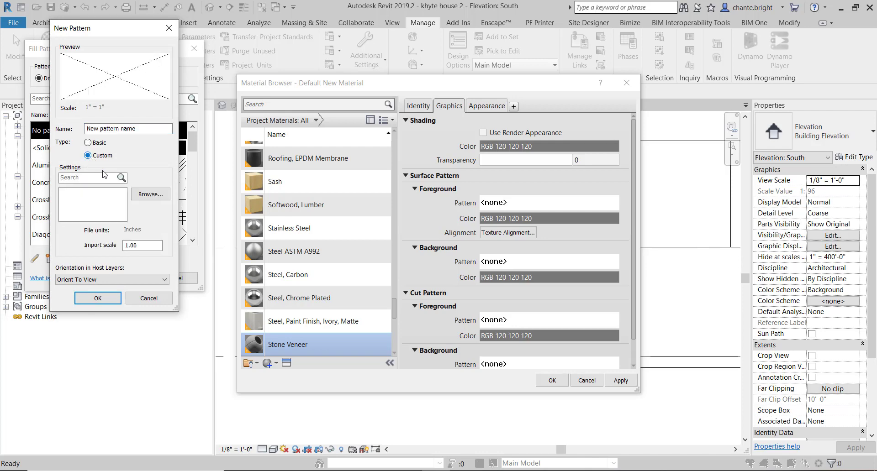
pyautogui.click(145, 199)
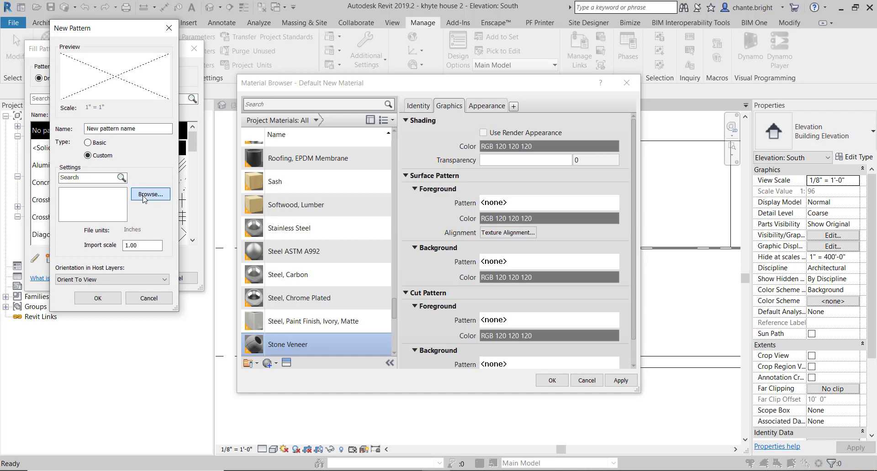
pyautogui.scroll(-10, 521, 229)
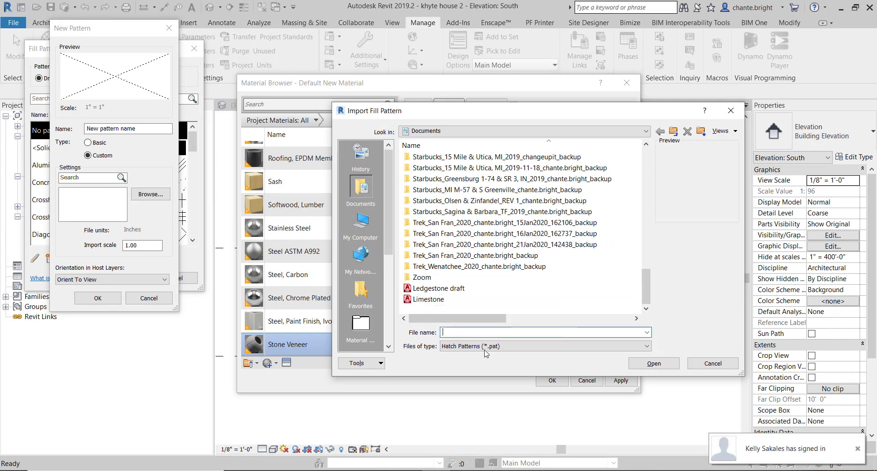
pyautogui.click(428, 300)
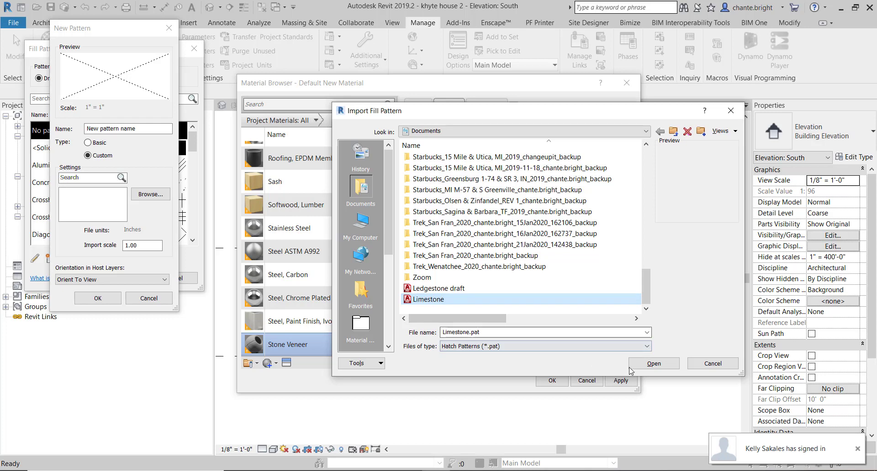
pyautogui.click(646, 367)
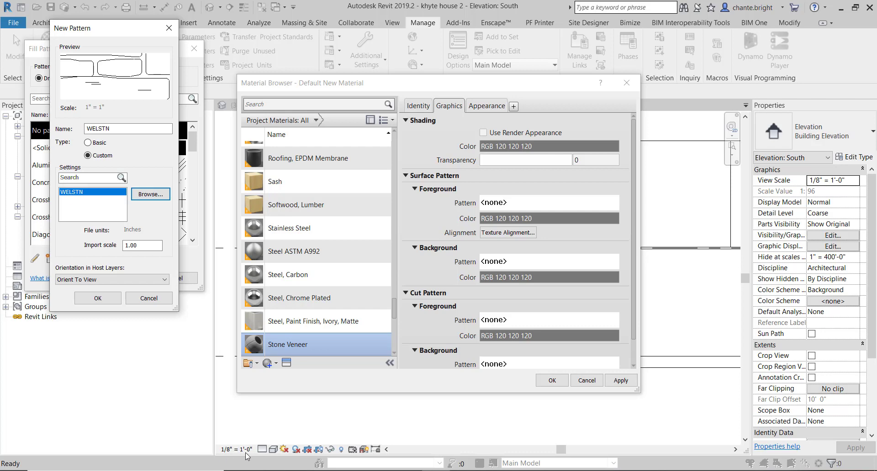
# Step: Set the new pattern's import scale to .125, assign WELSTN as the surface foreground pattern and accept the material changes
pyautogui.doubleClick(155, 248)
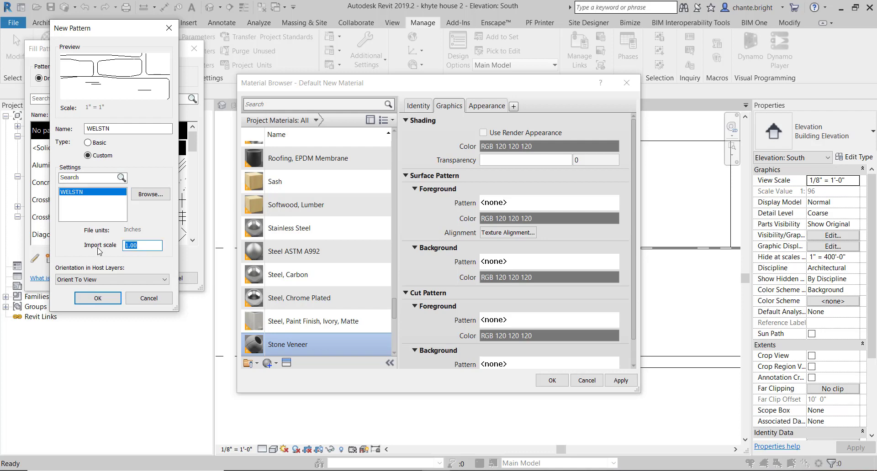
pyautogui.write('.125')
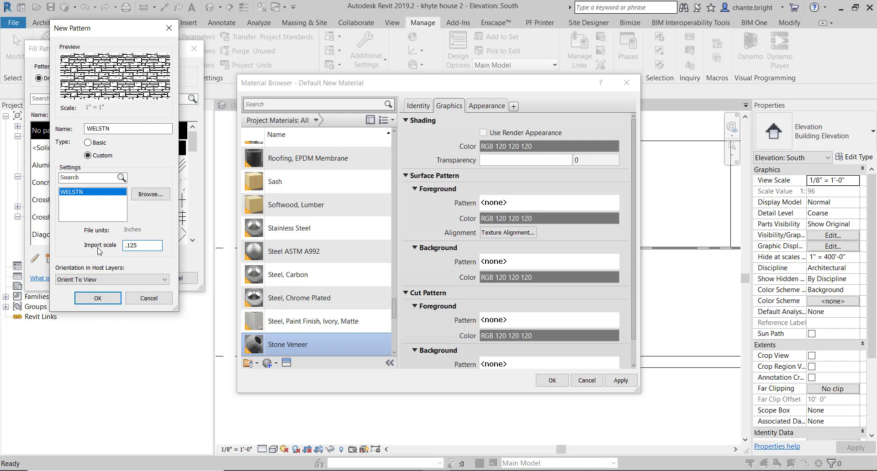
pyautogui.click(95, 304)
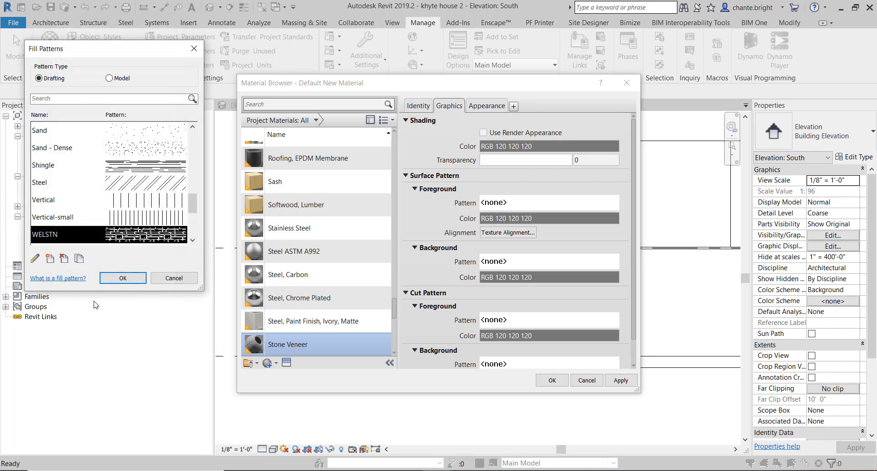
pyautogui.click(116, 279)
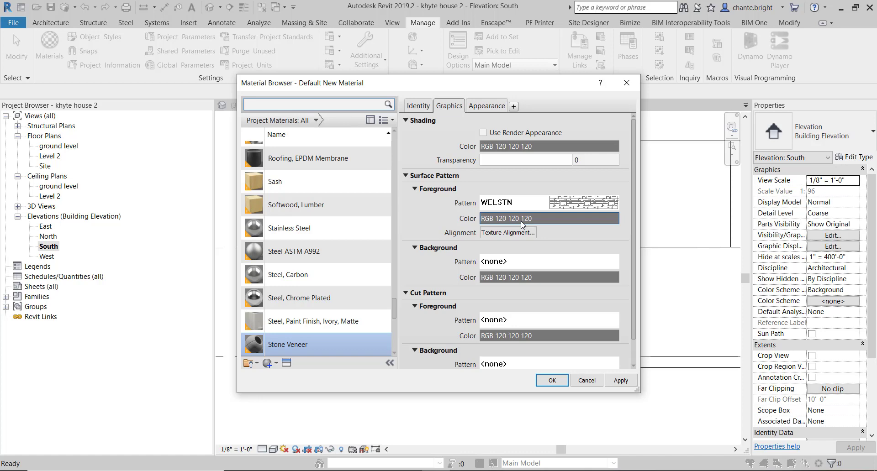
pyautogui.click(556, 380)
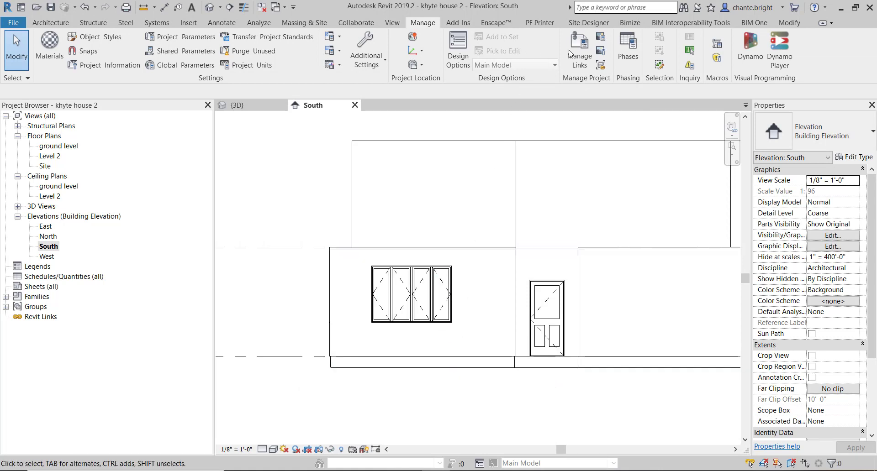
# Step: Paint the lower wall face around the four-panel window in the South elevation with the Stone Veneer material
pyautogui.click(797, 22)
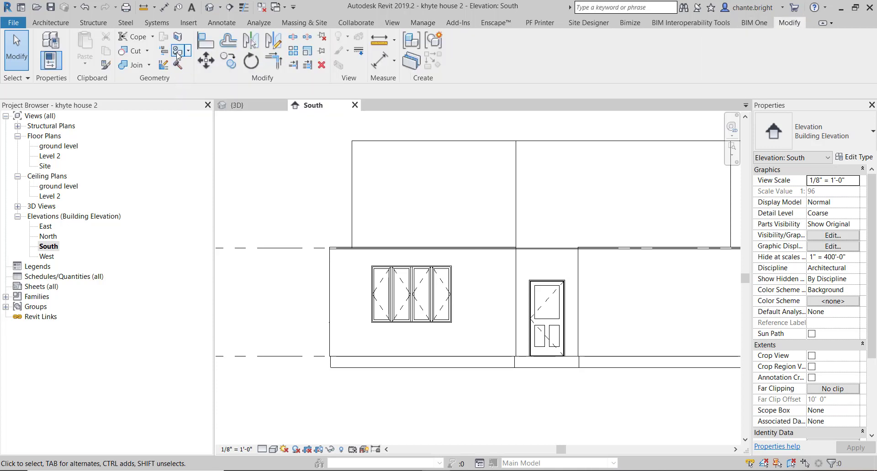
pyautogui.scroll(-2, 87, 255)
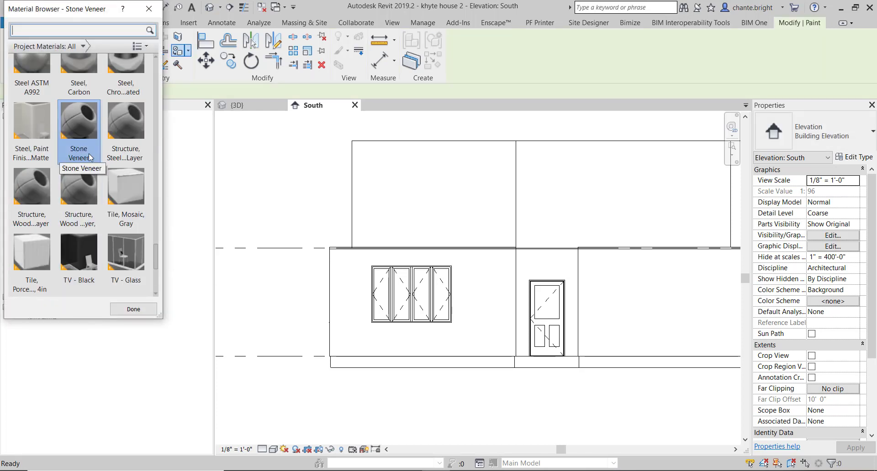
pyautogui.click(385, 345)
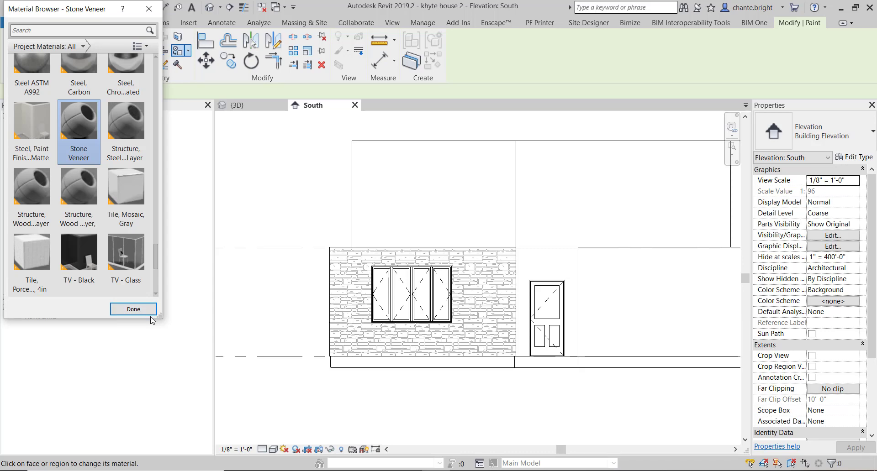
pyautogui.click(129, 311)
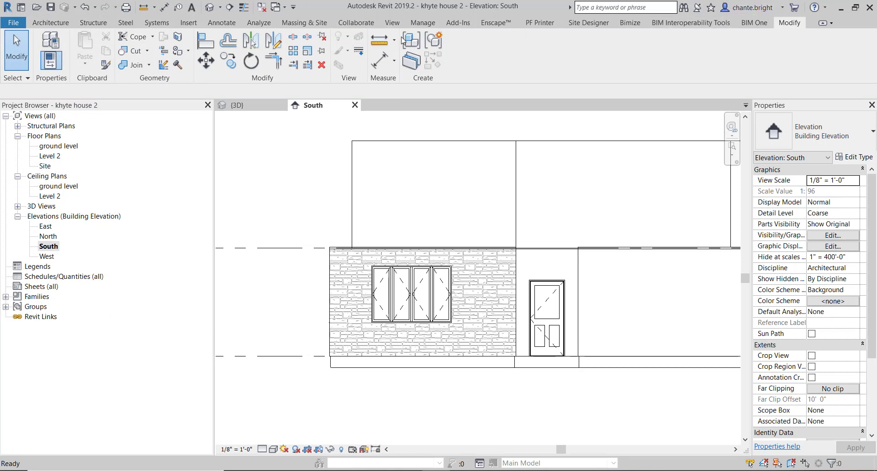
# Step: Edit Stone Veneer's WELSTN surface foreground pattern to an import scale of 0.25 and accept the material changes
pyautogui.click(421, 24)
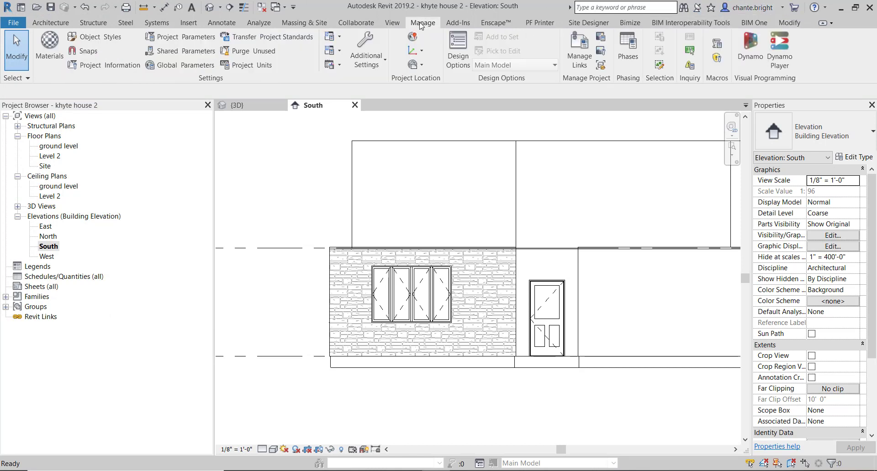
pyautogui.click(49, 51)
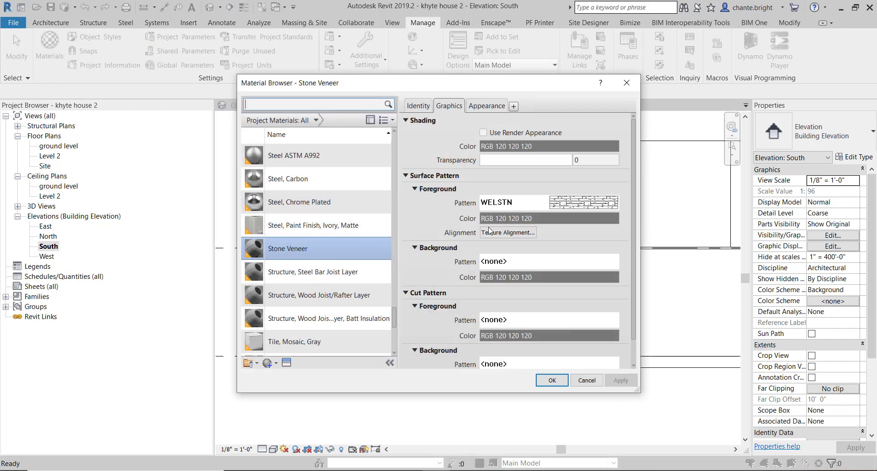
pyautogui.click(561, 206)
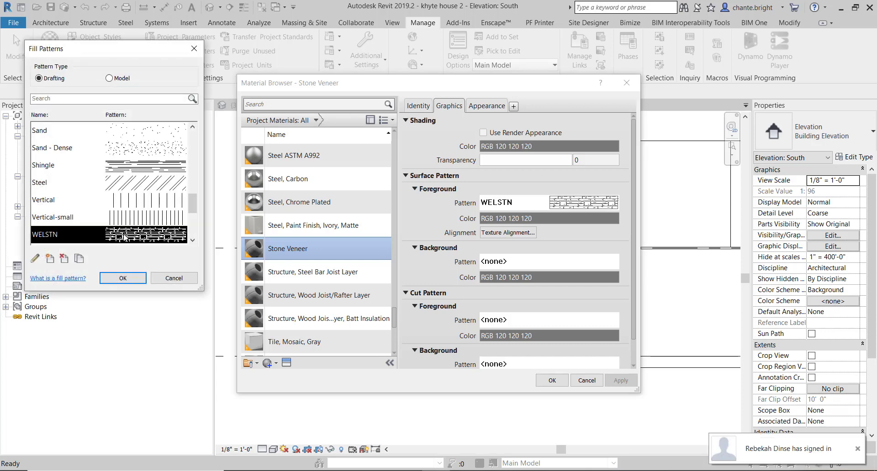
pyautogui.click(34, 259)
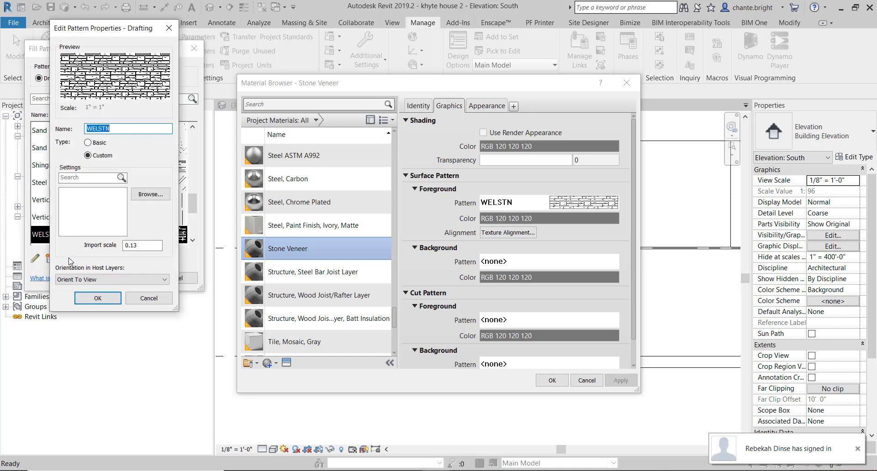
pyautogui.click(148, 246)
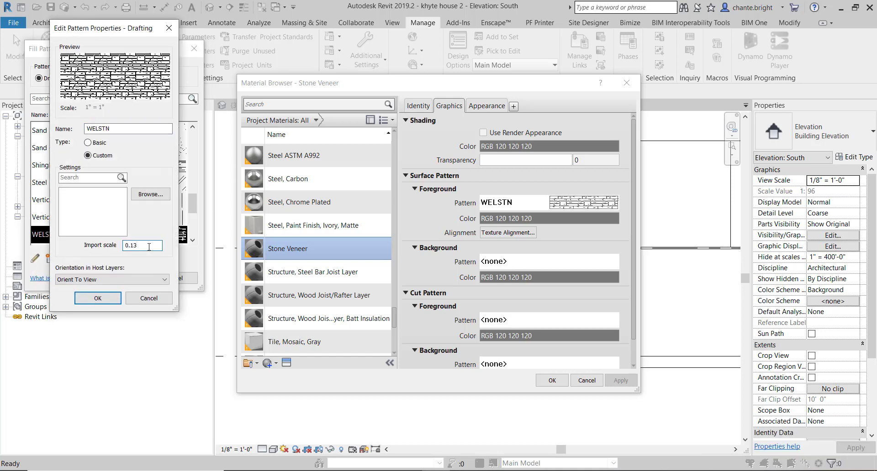
pyautogui.press('BackSpace')
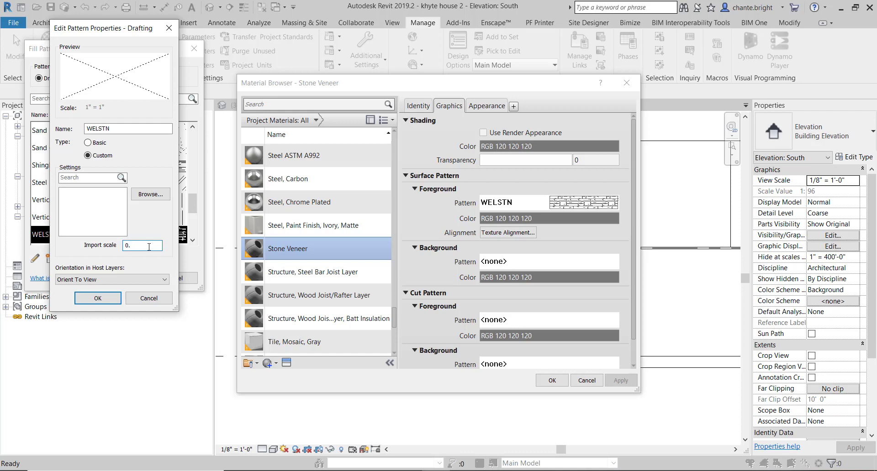
pyautogui.write('25')
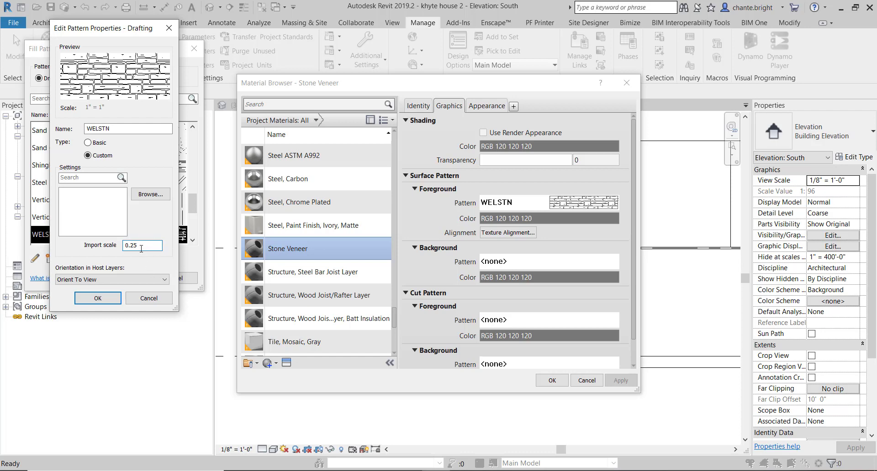
pyautogui.click(110, 296)
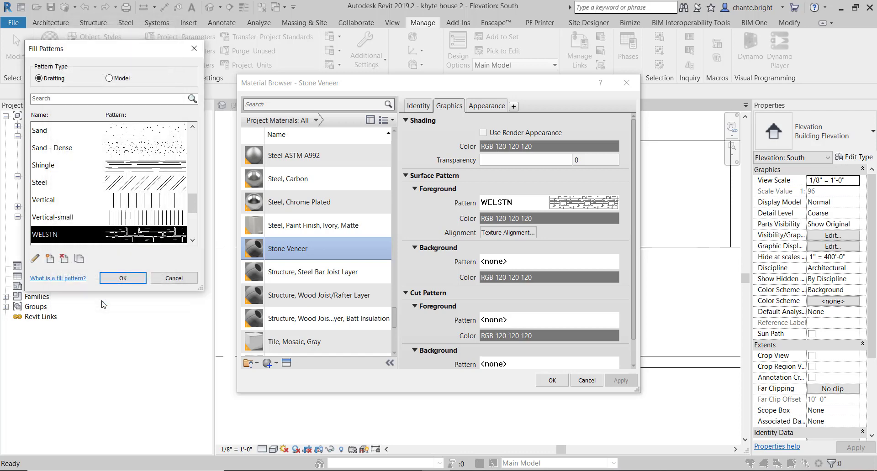
pyautogui.click(122, 279)
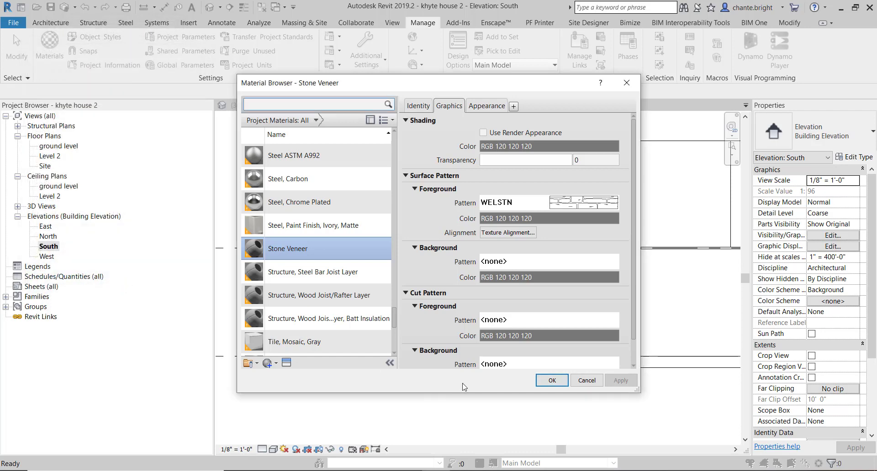
pyautogui.click(540, 380)
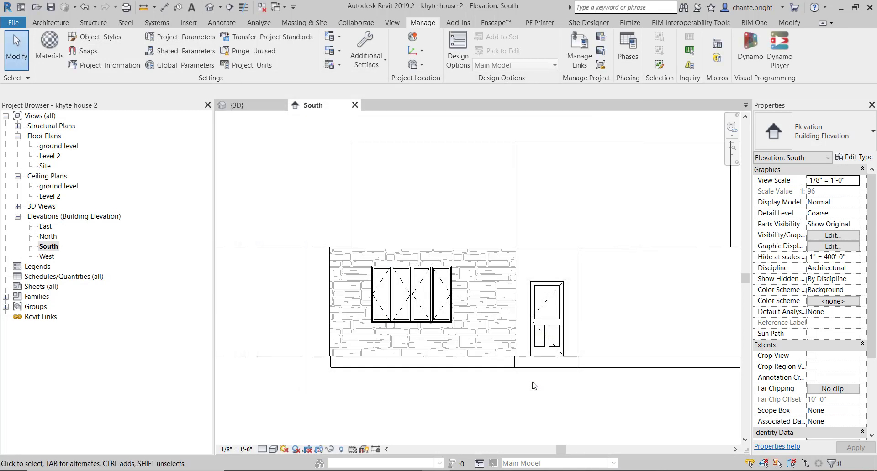